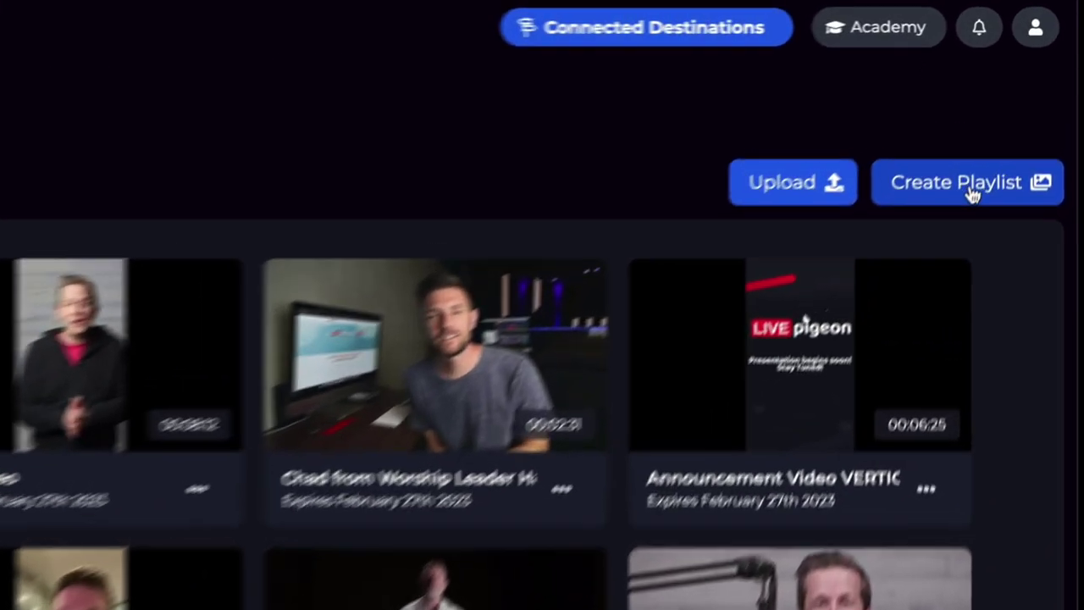
Step: Create a new empty playlist, 'New Playlist', from the Incubator page
{"action": "left_click", "coordinate": [972, 192]}
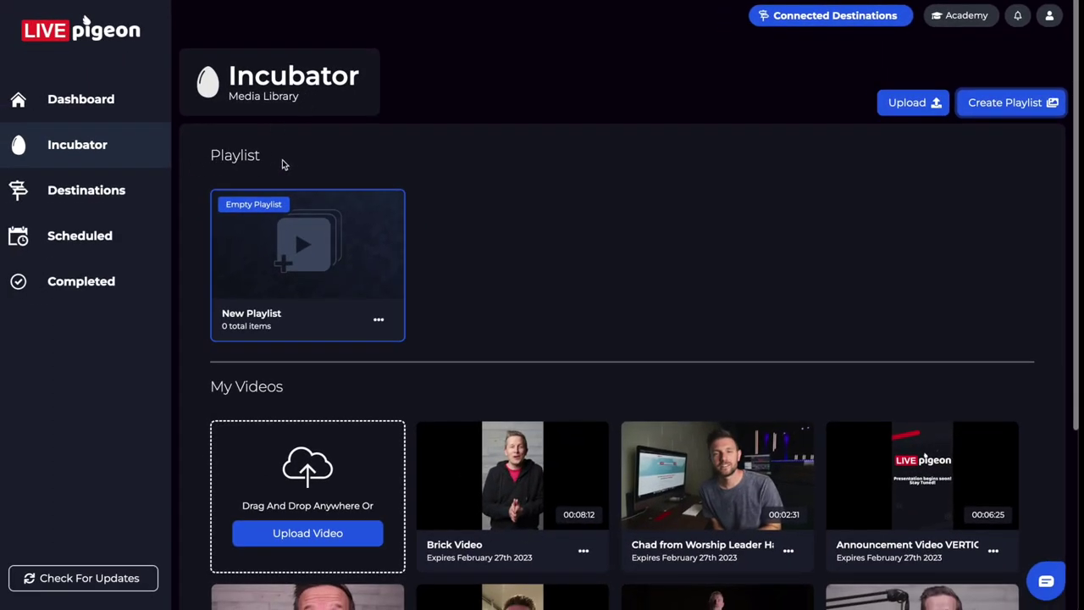
Step: Find the empty New Playlist card and open its detail page
{"action": "scroll", "coordinate": [288, 195], "scroll_direction": "down", "scroll_amount": 3}
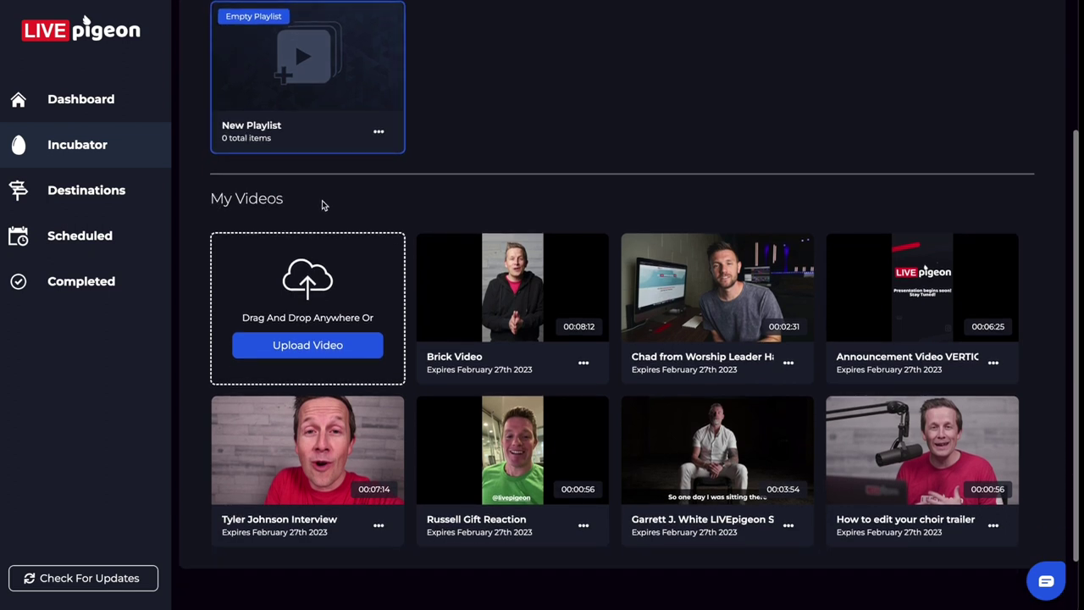
{"action": "scroll", "coordinate": [322, 205], "scroll_direction": "down", "scroll_amount": 2}
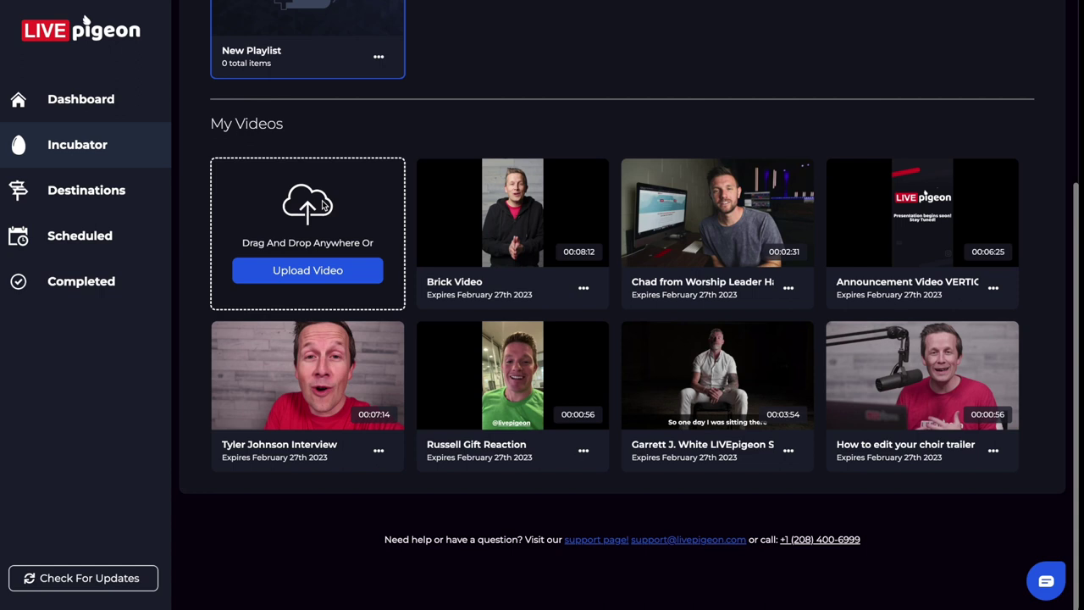
{"action": "scroll", "coordinate": [322, 205], "scroll_direction": "up", "scroll_amount": 7}
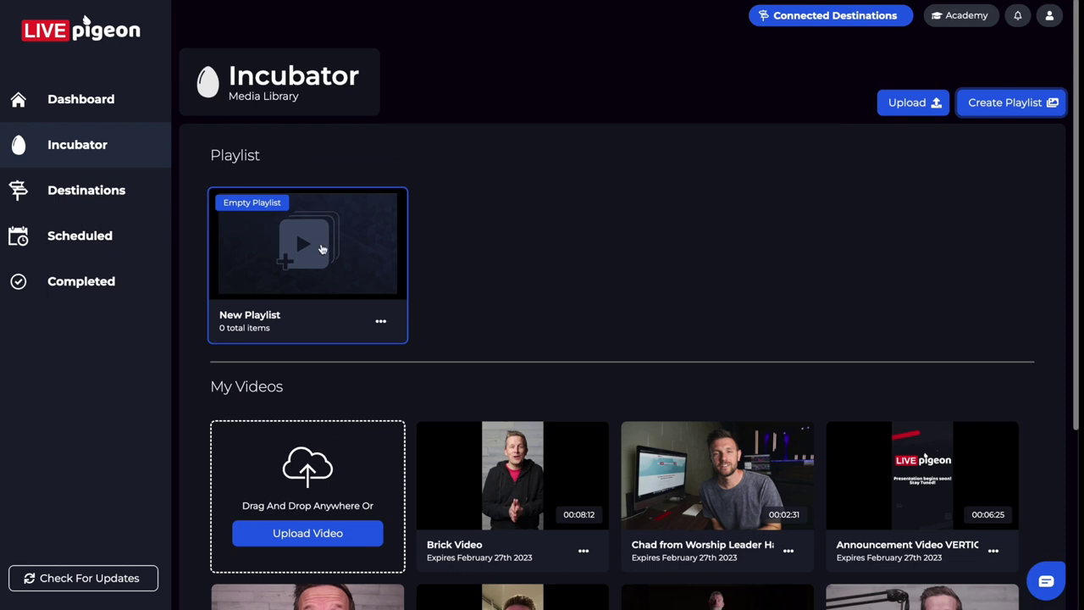
{"action": "left_click", "coordinate": [312, 248]}
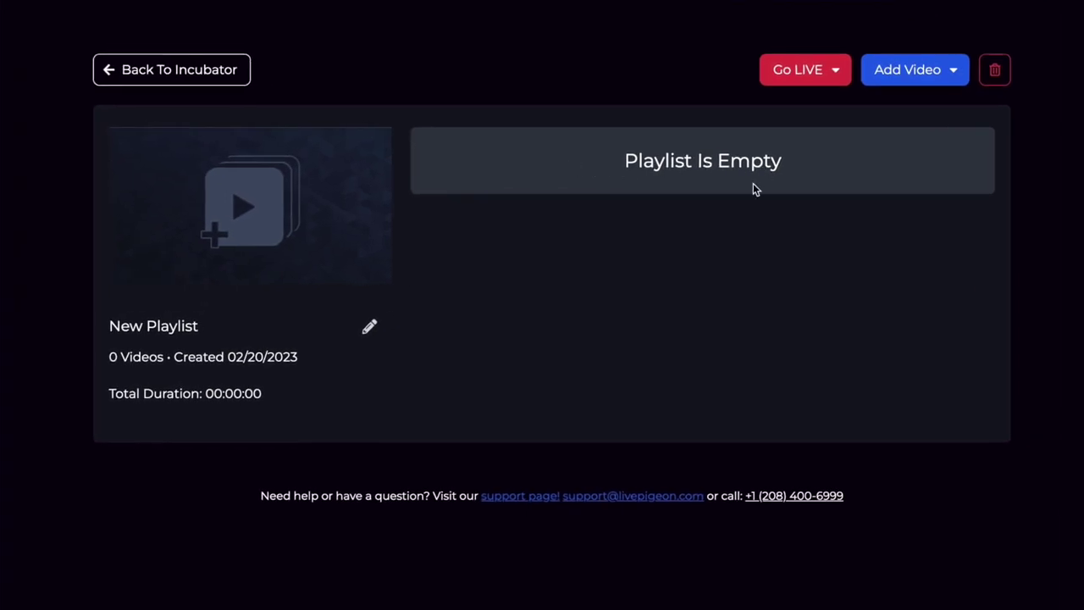
Step: Add Russell Gift Reaction, Announcement Video VERTICAL and Brick Video to New Playlist
{"action": "left_click", "coordinate": [900, 70]}
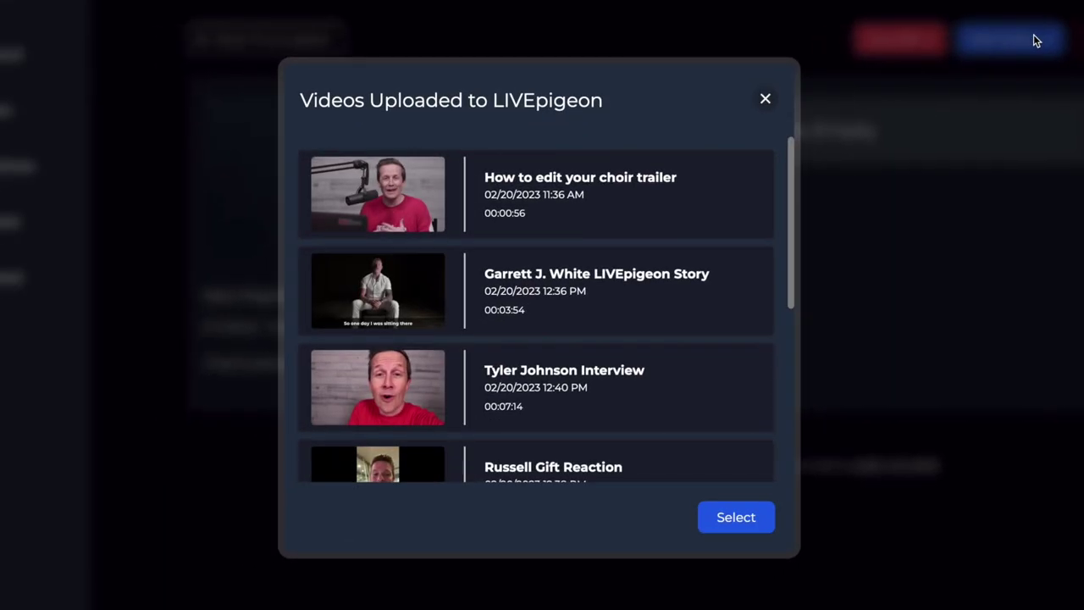
{"action": "left_click", "coordinate": [702, 274]}
{"action": "scroll", "coordinate": [700, 273], "scroll_direction": "down", "scroll_amount": 3}
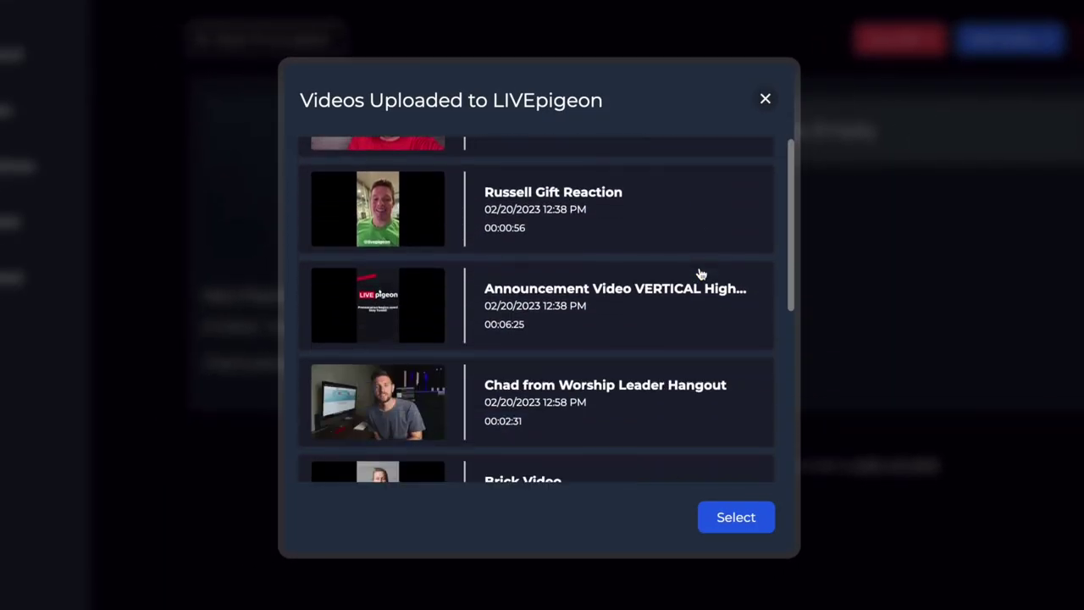
{"action": "left_click", "coordinate": [631, 208]}
{"action": "left_click", "coordinate": [641, 256]}
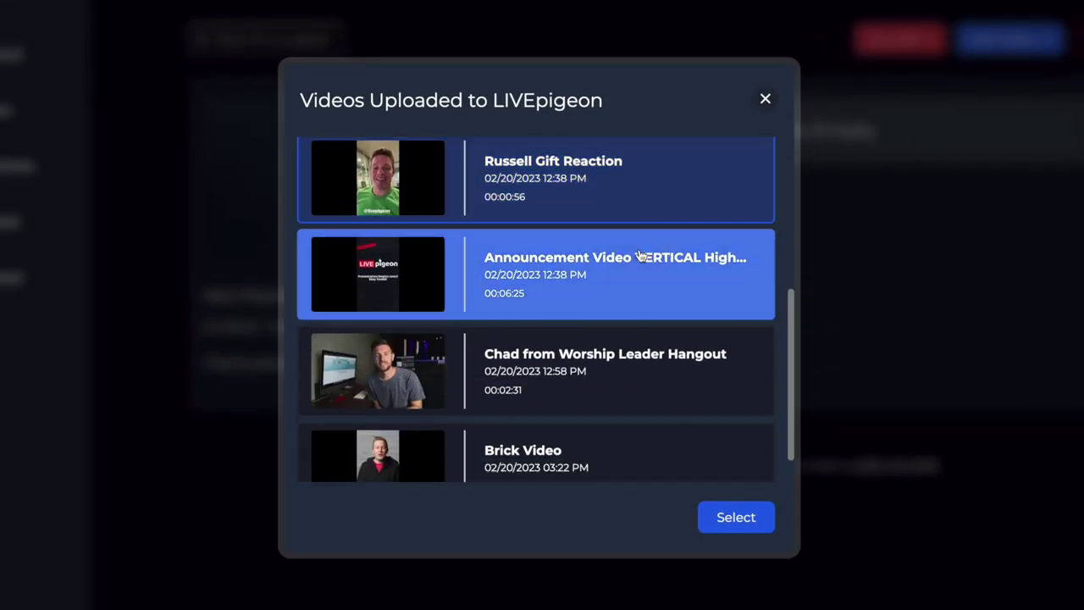
{"action": "scroll", "coordinate": [642, 256], "scroll_direction": "down", "scroll_amount": 1}
{"action": "left_click", "coordinate": [586, 408]}
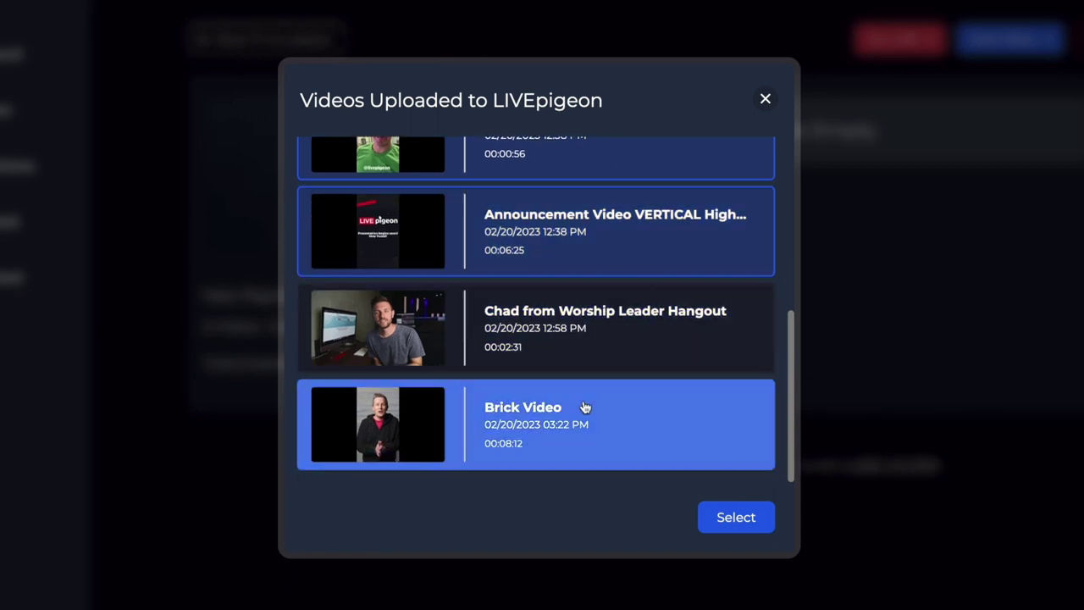
{"action": "scroll", "coordinate": [586, 408], "scroll_direction": "up", "scroll_amount": 3}
{"action": "left_click", "coordinate": [555, 258]}
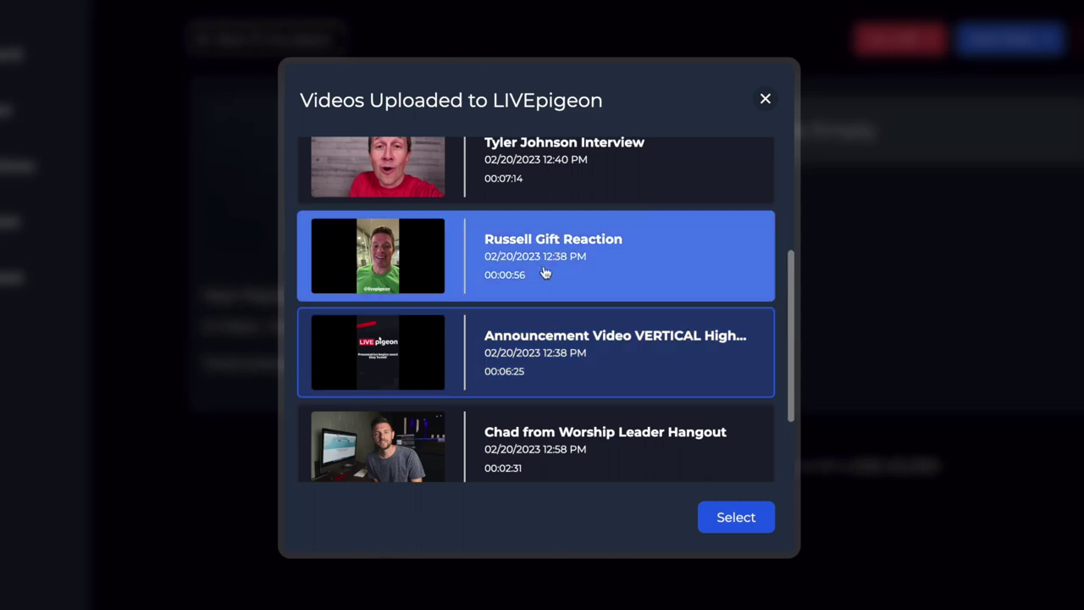
{"action": "left_click", "coordinate": [576, 350]}
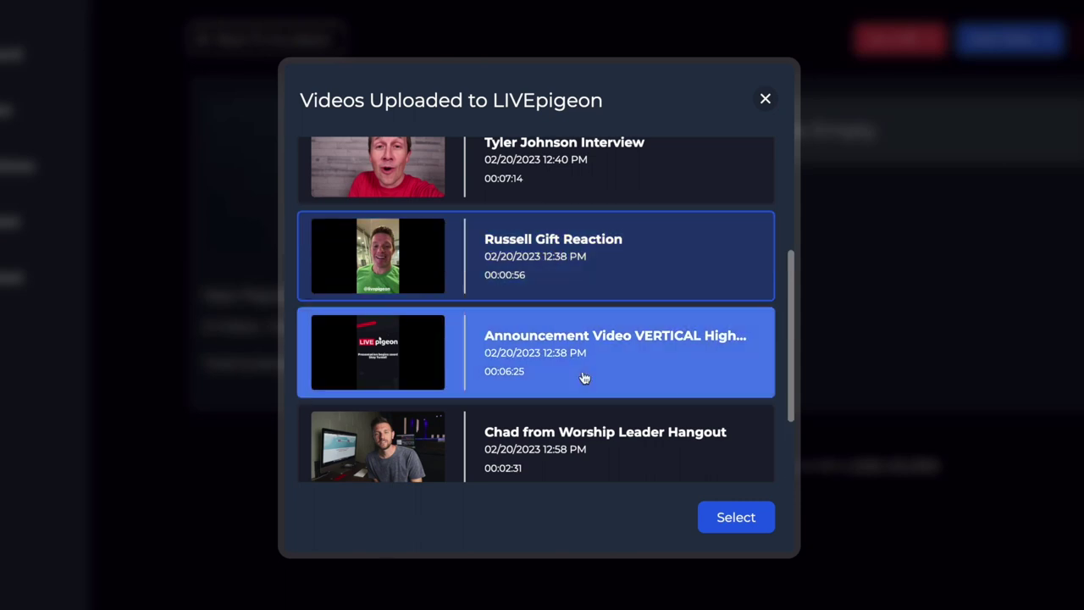
{"action": "left_click", "coordinate": [734, 520]}
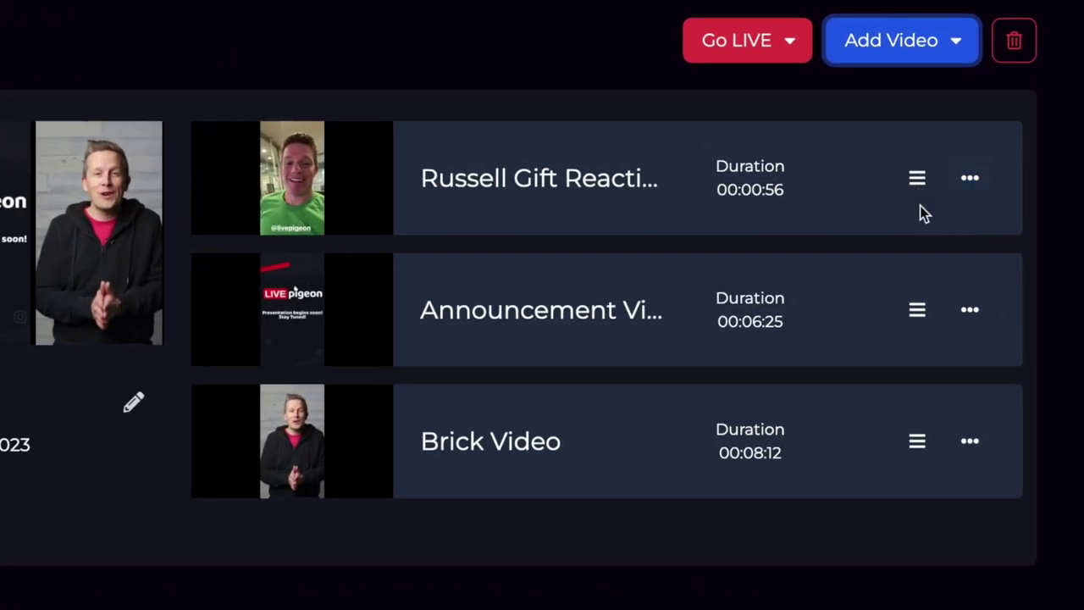
Step: Reorder the playlist: Brick Video first, Announcement Video second, Russell Gift Reaction last
{"action": "left_click_drag", "start_coordinate": [919, 315], "coordinate": [920, 178]}
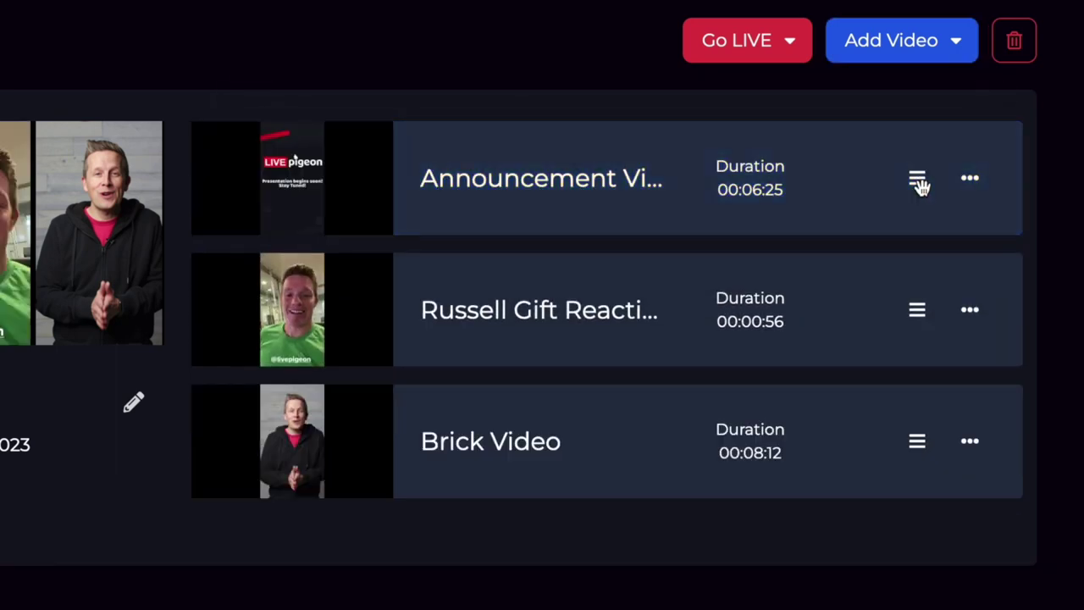
{"action": "left_click_drag", "start_coordinate": [917, 441], "coordinate": [919, 163]}
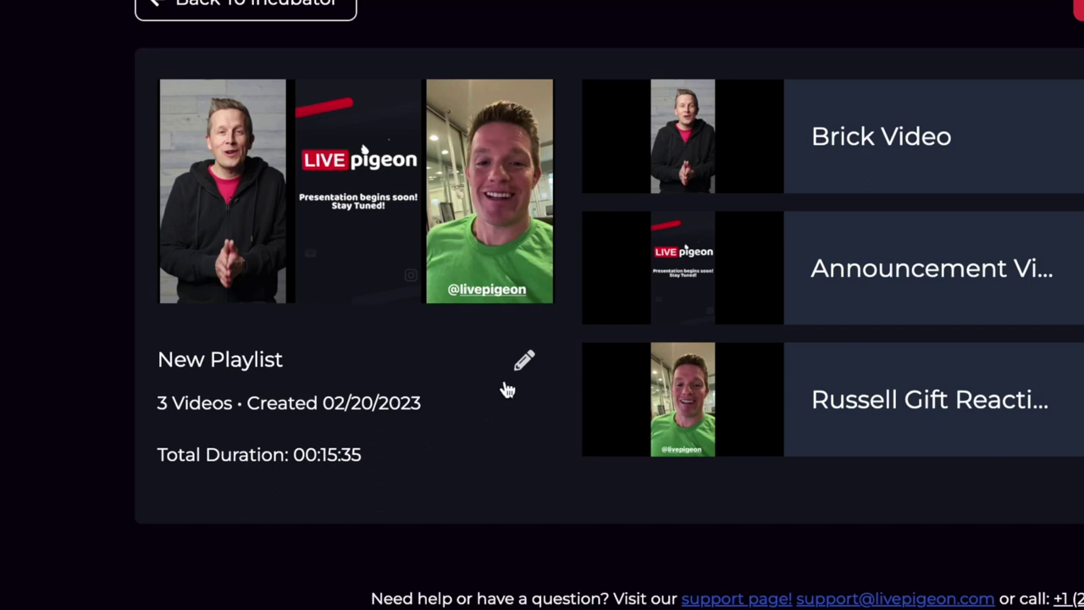
Step: Rename the playlist to 'Vertical Playlist' and save the name
{"action": "left_click", "coordinate": [525, 363]}
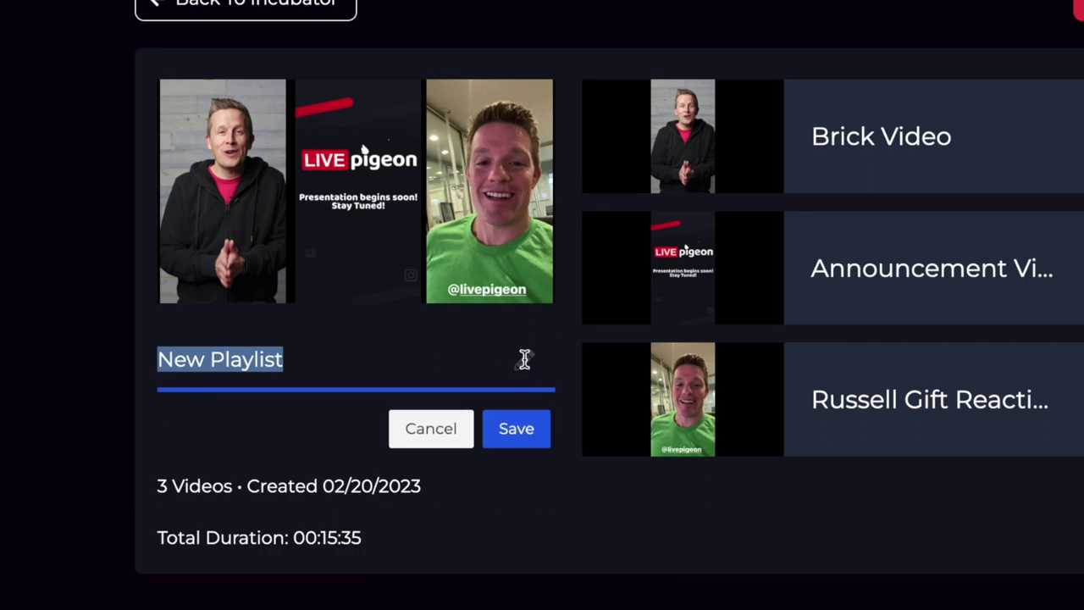
{"action": "type", "text": "Vertical Playlist"}
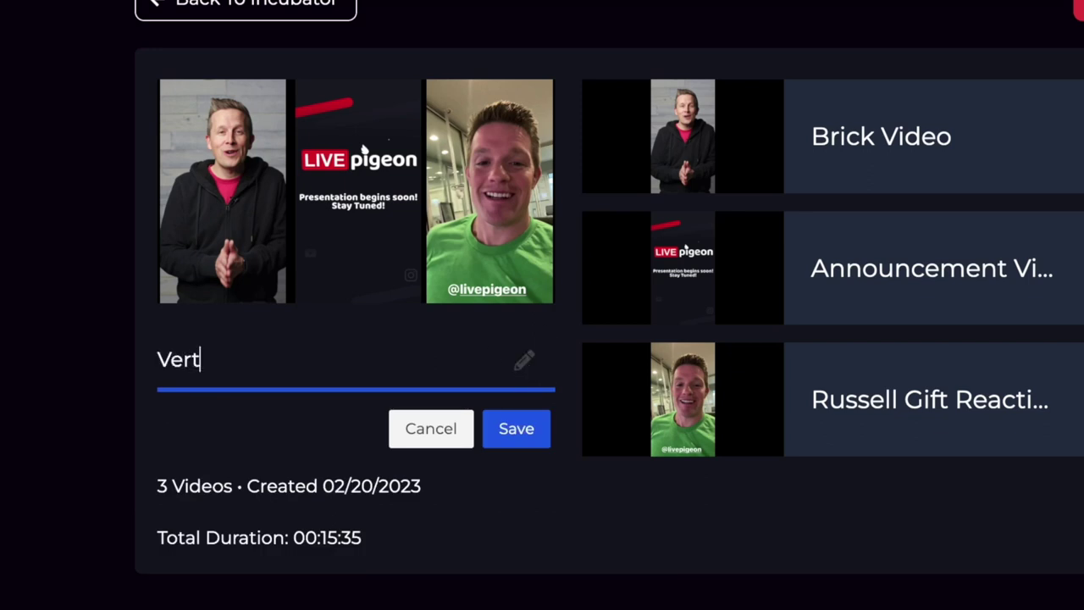
{"action": "left_click", "coordinate": [519, 429]}
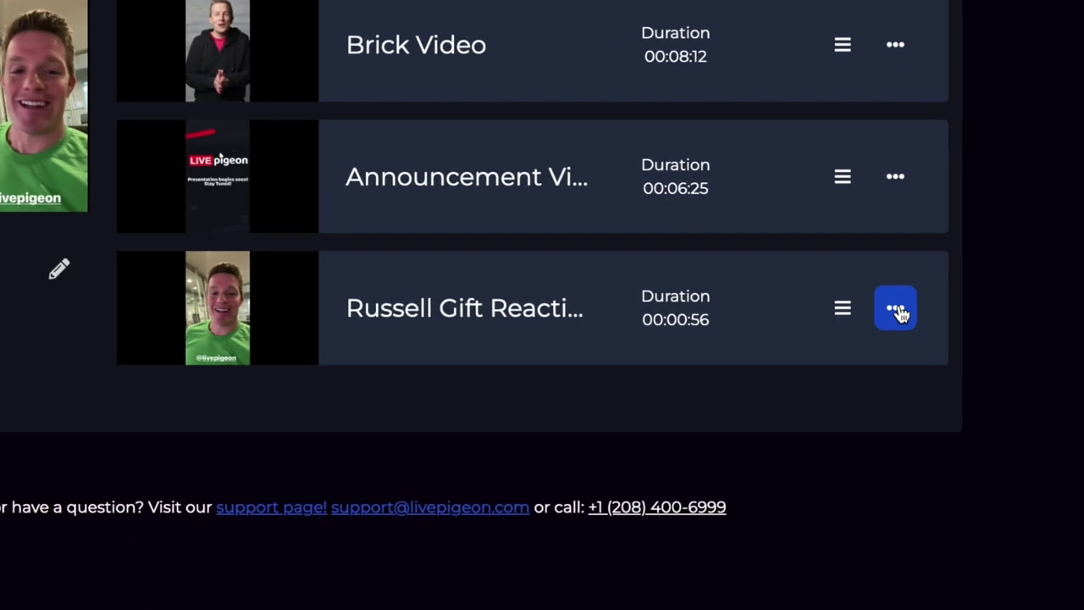
Step: Duplicate Brick Video and move the copy up to second place, under the original
{"action": "left_click", "coordinate": [900, 314]}
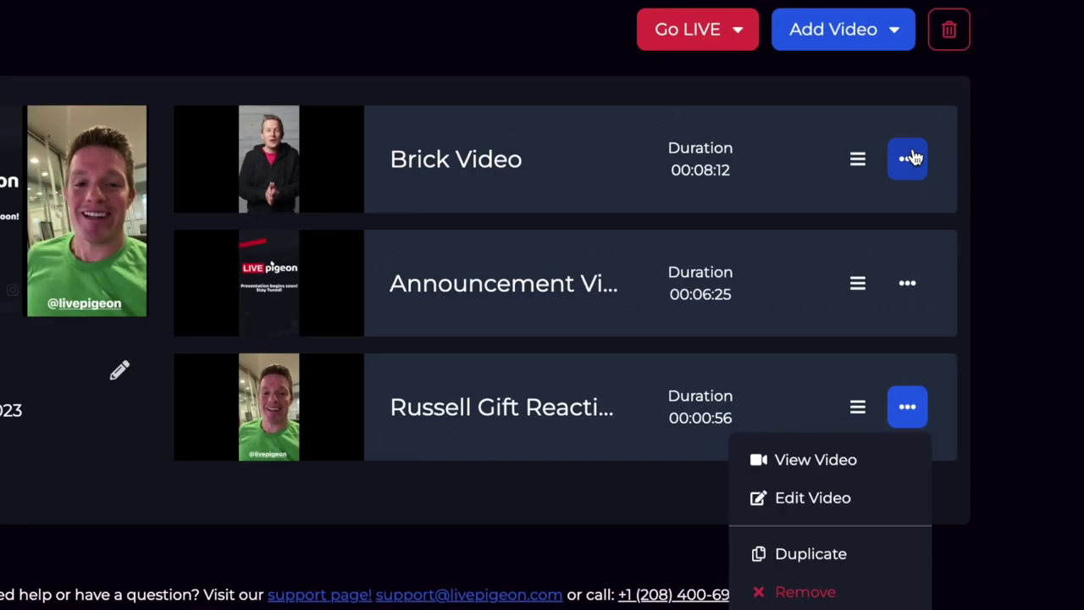
{"action": "left_click", "coordinate": [900, 44]}
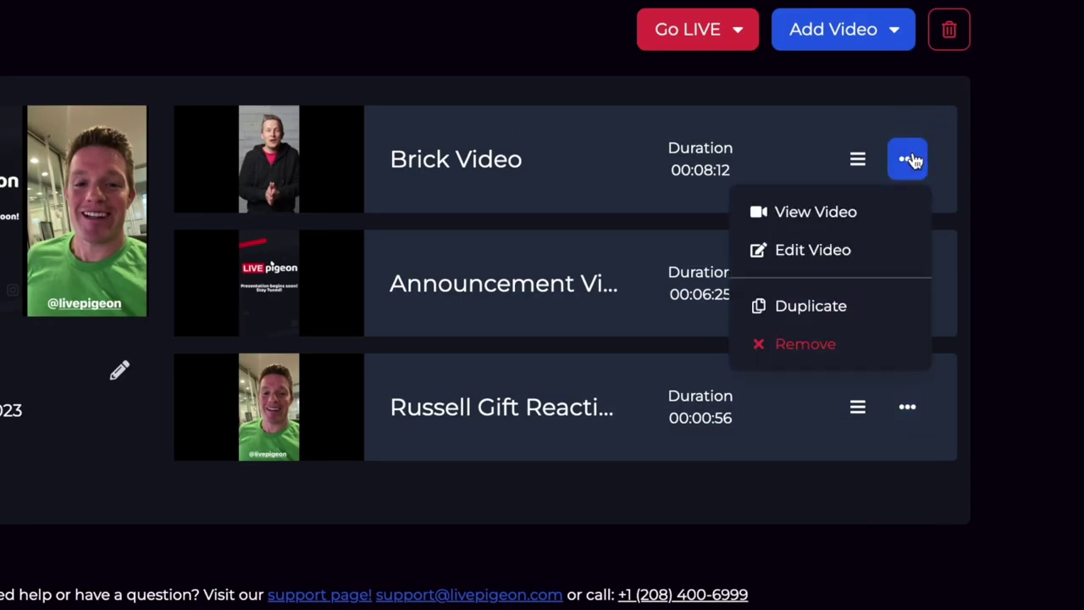
{"action": "left_click", "coordinate": [854, 306]}
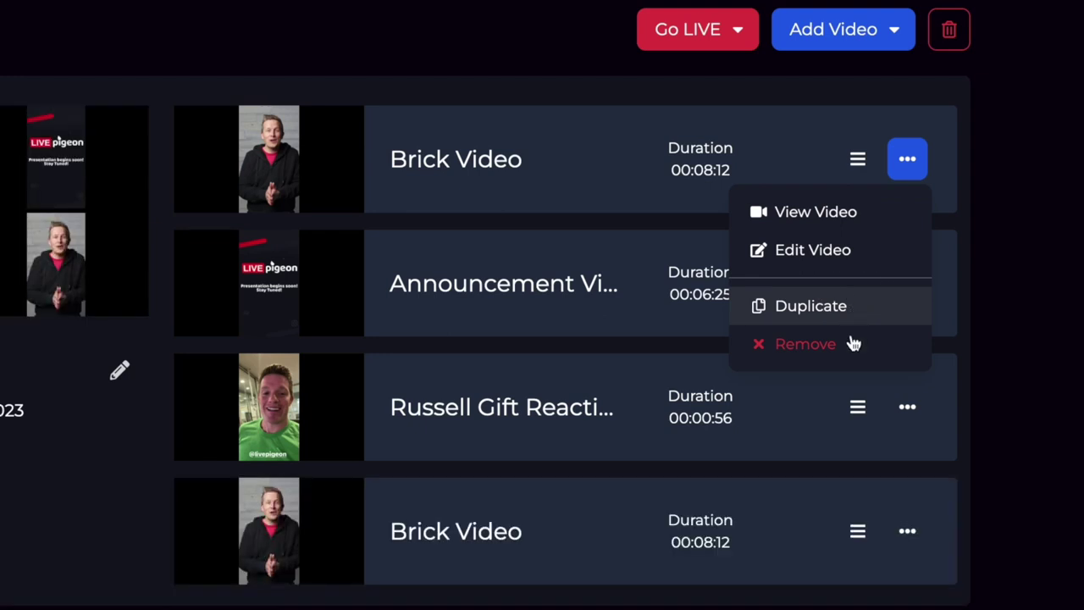
{"action": "left_click", "coordinate": [856, 529]}
{"action": "left_click_drag", "start_coordinate": [856, 530], "coordinate": [861, 152]}
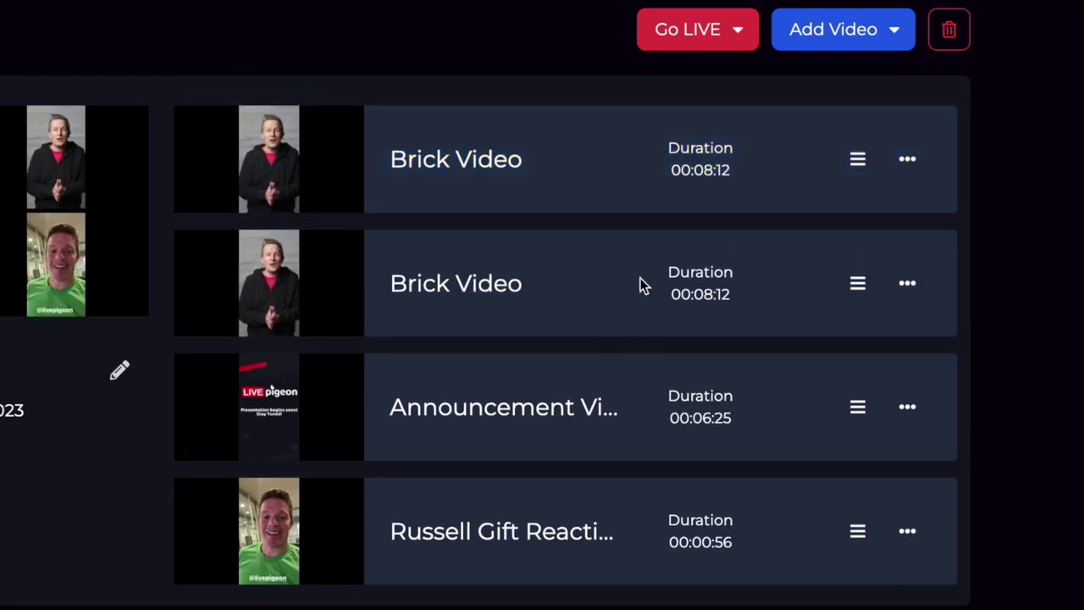
{"action": "left_click", "coordinate": [914, 173]}
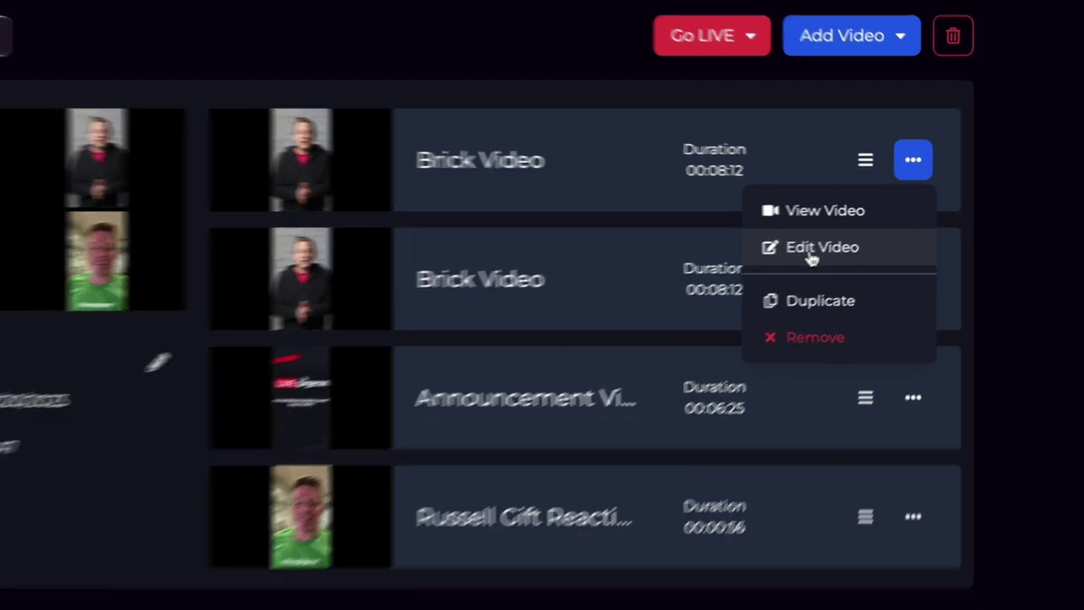
Step: Trim the top Brick Video to end at 00:01:13.94 and save the edit
{"action": "left_click", "coordinate": [802, 259]}
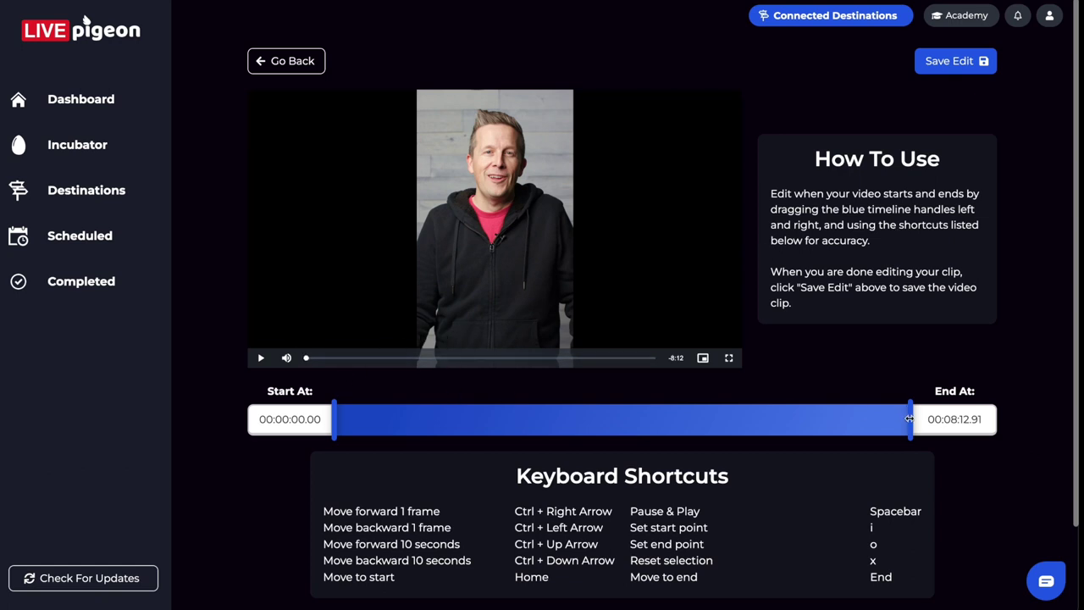
{"action": "left_click_drag", "start_coordinate": [909, 419], "coordinate": [371, 421]}
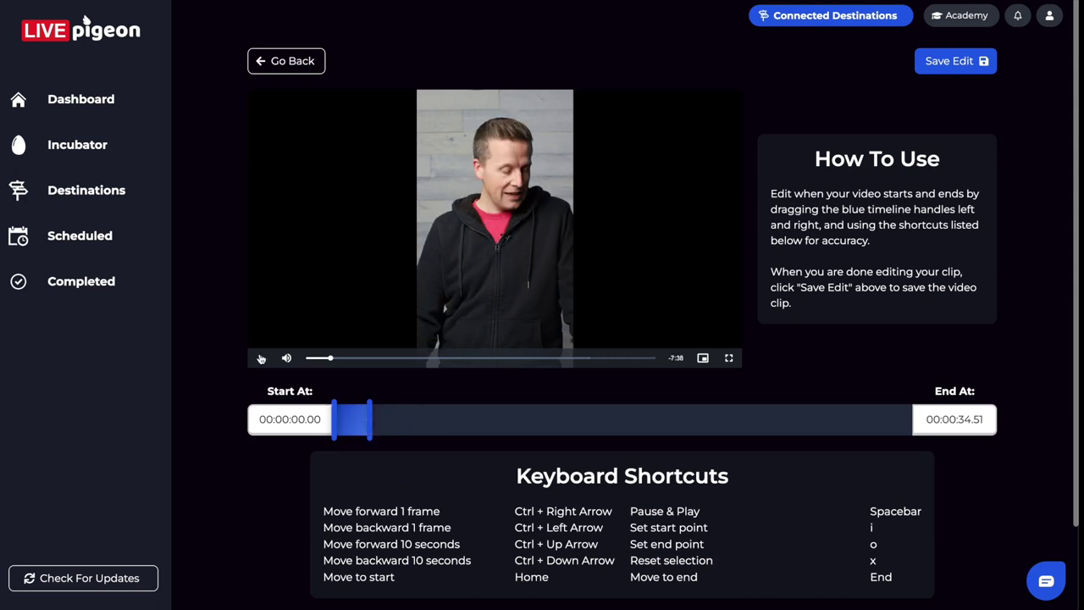
{"action": "left_click", "coordinate": [261, 358]}
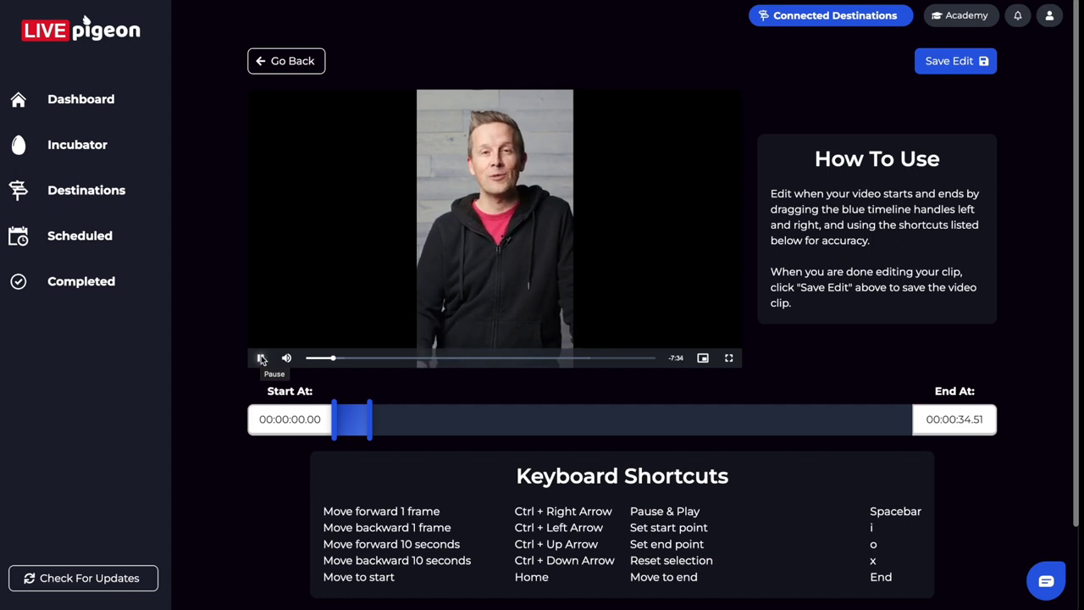
{"action": "left_click_drag", "start_coordinate": [370, 418], "coordinate": [415, 416]}
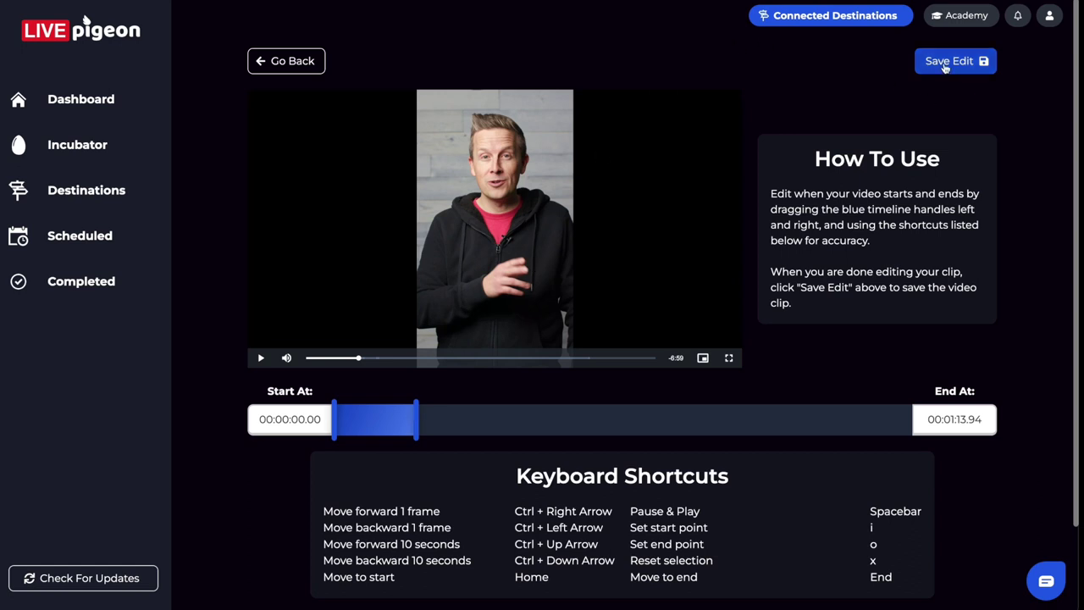
{"action": "left_click", "coordinate": [945, 67]}
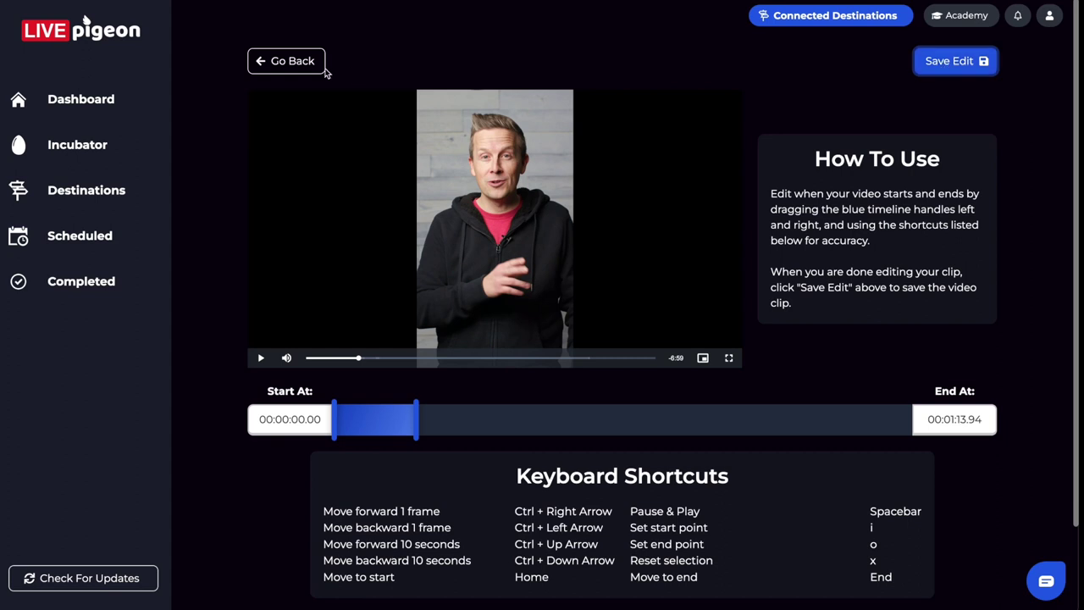
{"action": "left_click", "coordinate": [312, 72]}
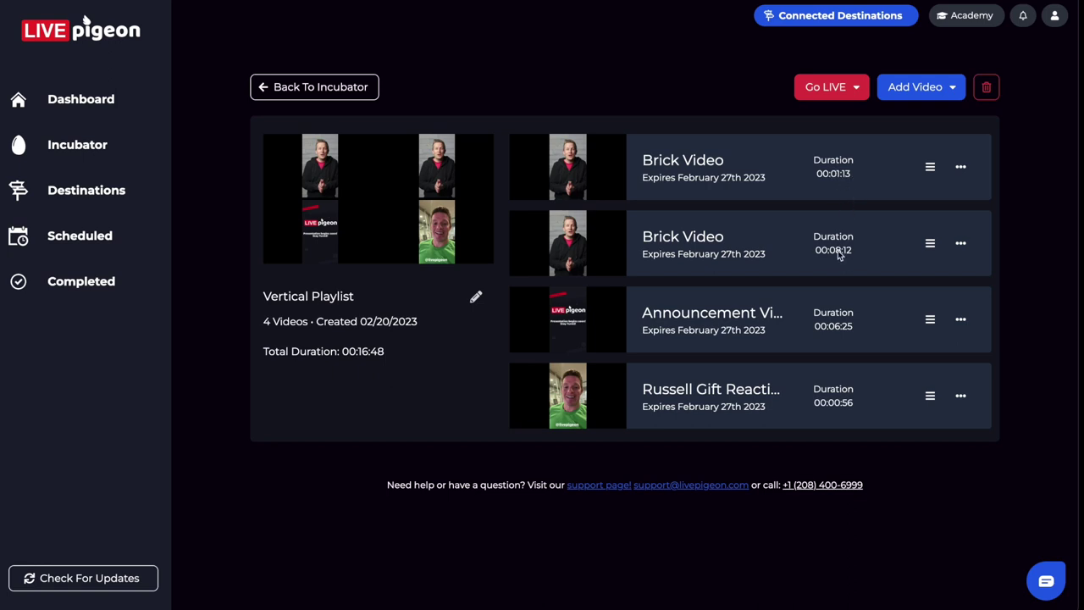
Step: Trim the second Brick Video to start at 00:07:33.50, save, and return to the playlist
{"action": "left_click", "coordinate": [963, 247]}
{"action": "left_click", "coordinate": [918, 301]}
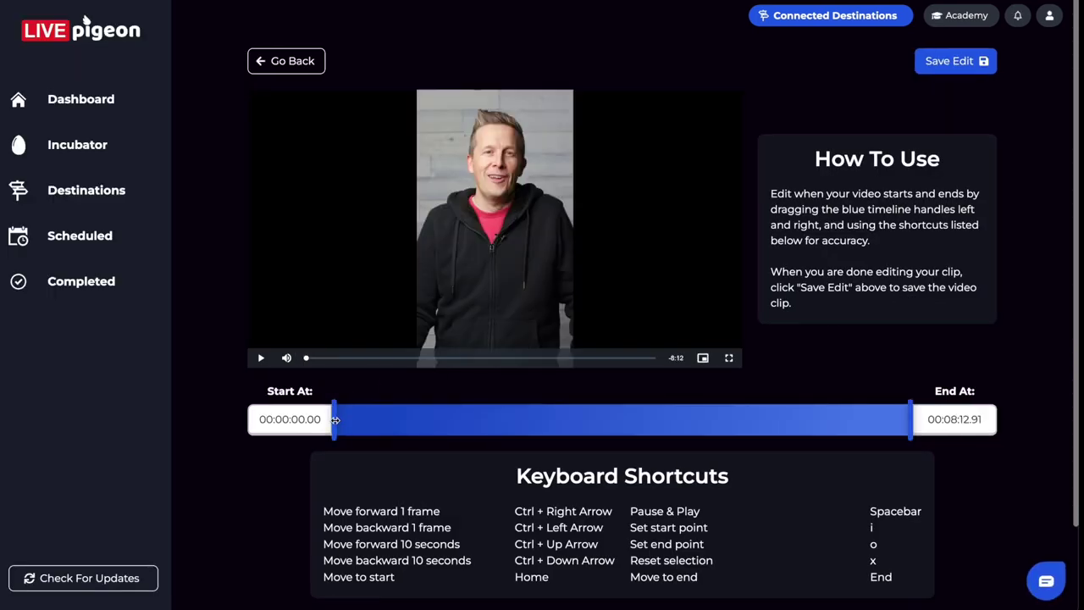
{"action": "left_click_drag", "start_coordinate": [335, 420], "coordinate": [811, 437]}
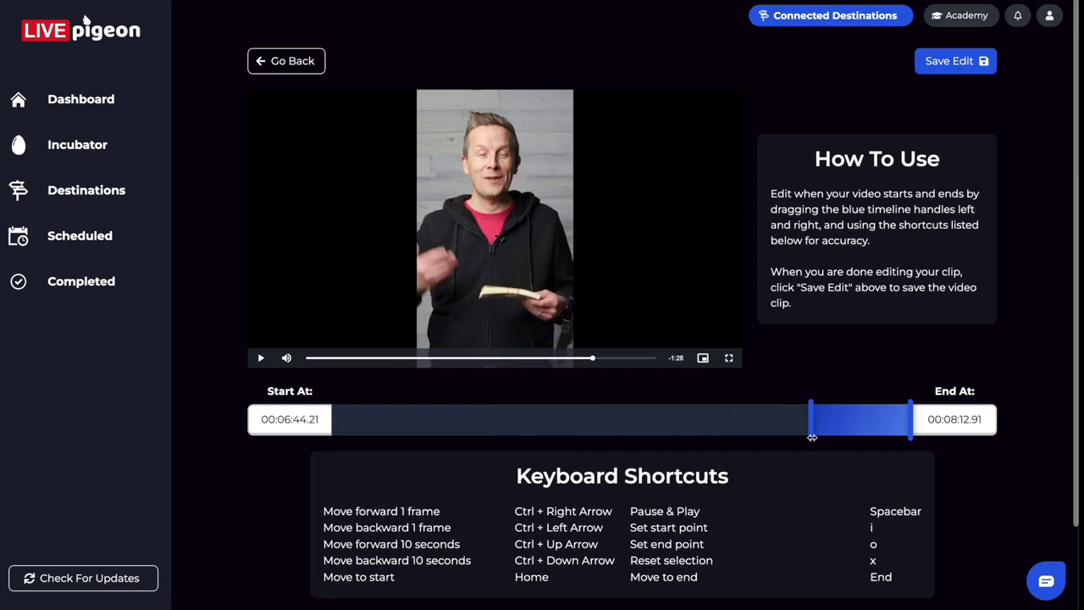
{"action": "left_click_drag", "start_coordinate": [812, 423], "coordinate": [868, 422]}
{"action": "left_click", "coordinate": [947, 62]}
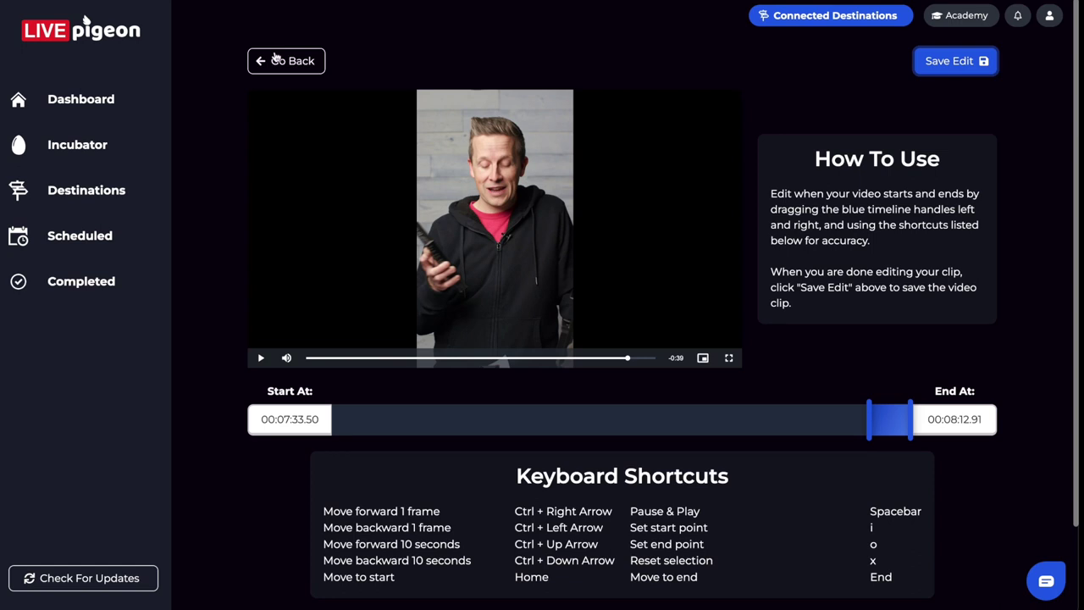
{"action": "left_click", "coordinate": [278, 61]}
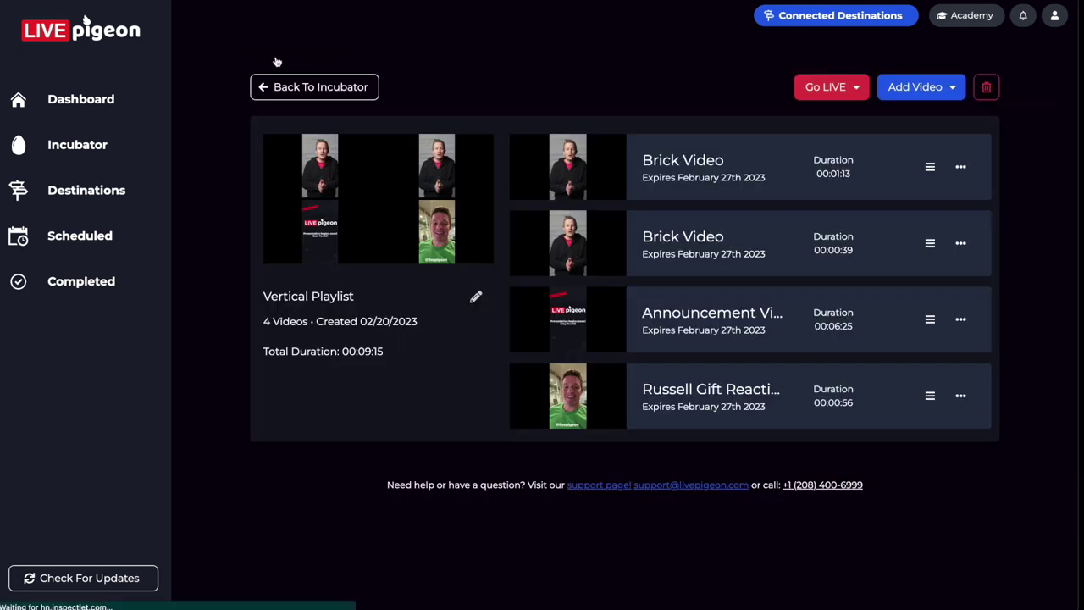